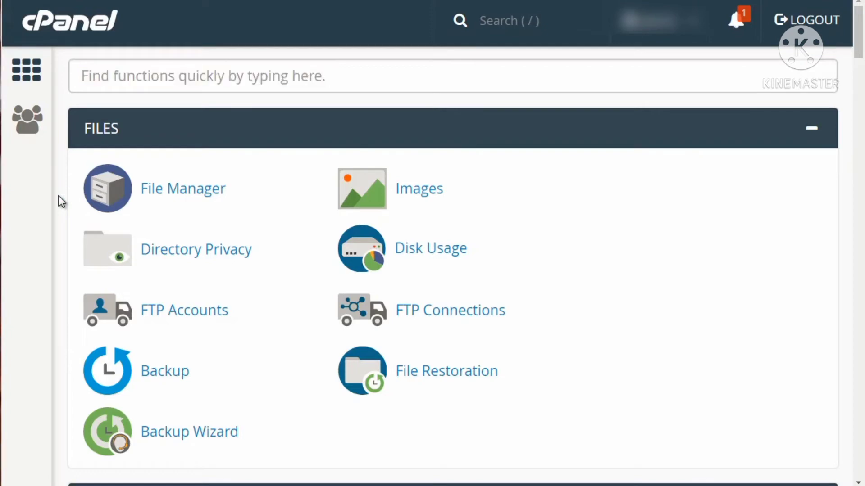
- Use the MySQL Database Wizard to create a new database with the name dbbase after the sprout_ prefix
scroll(62, 201, "down", 6)
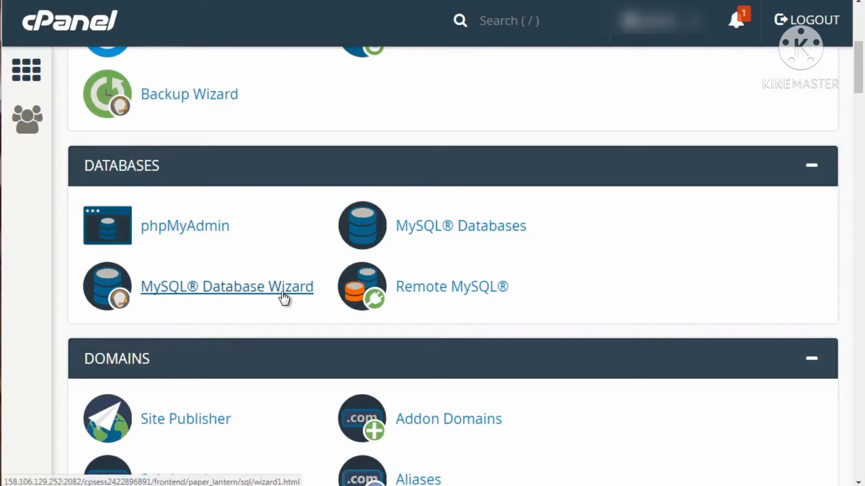
left_click(184, 286)
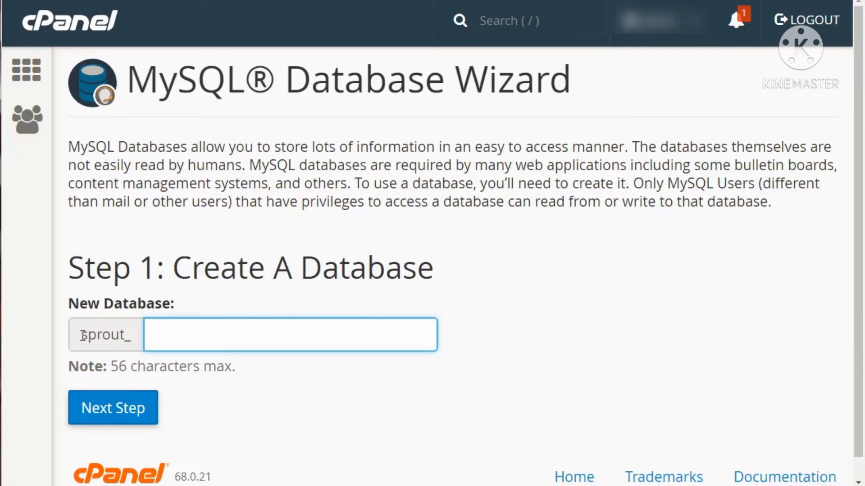
left_click_drag(83, 336, 131, 340)
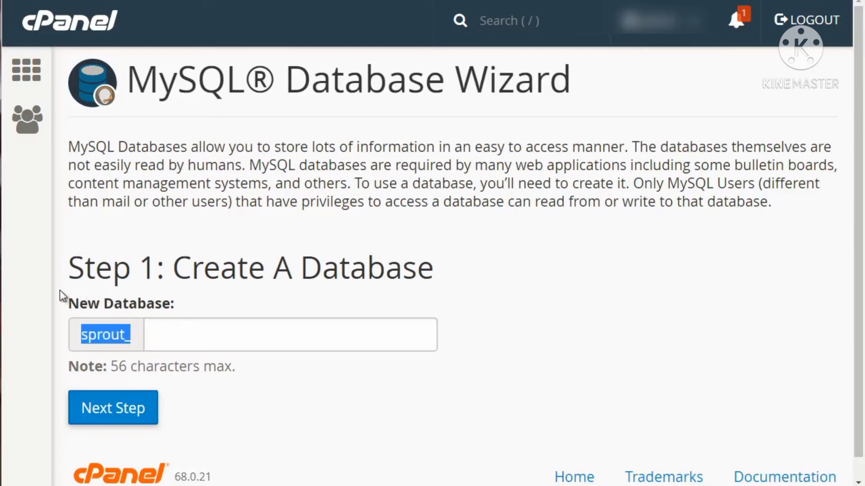
left_click(92, 334)
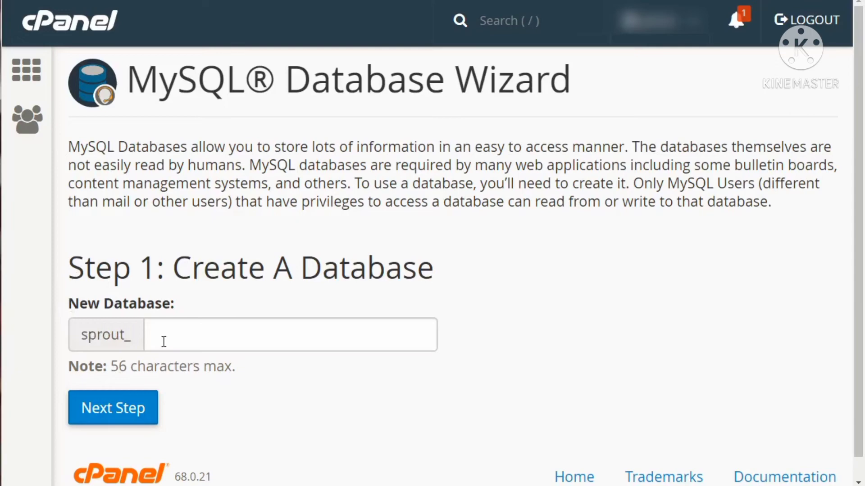
left_click(195, 332)
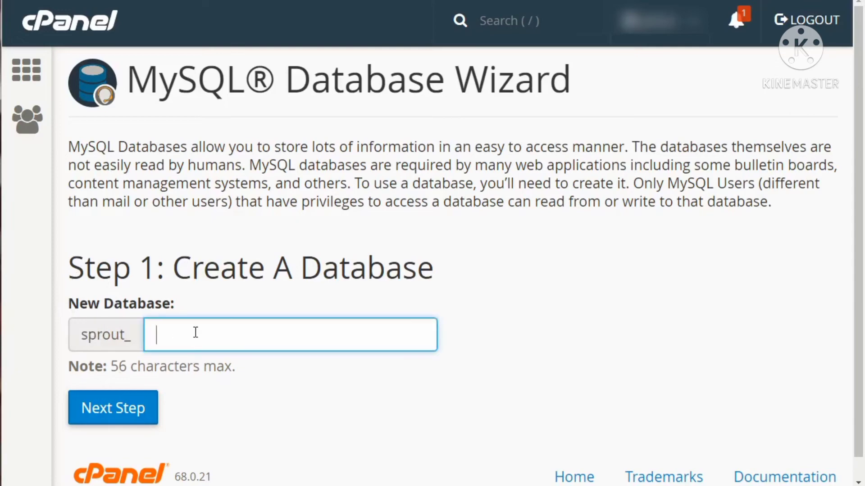
type("dbbase")
left_click(249, 277)
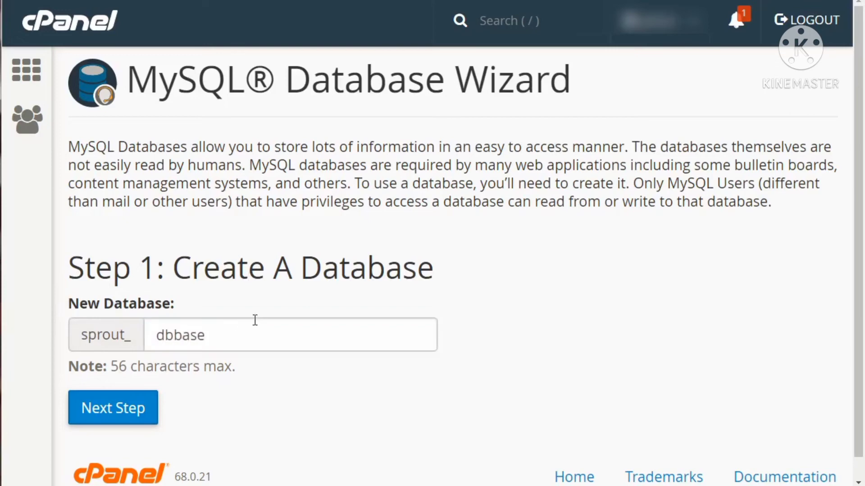
left_click(133, 419)
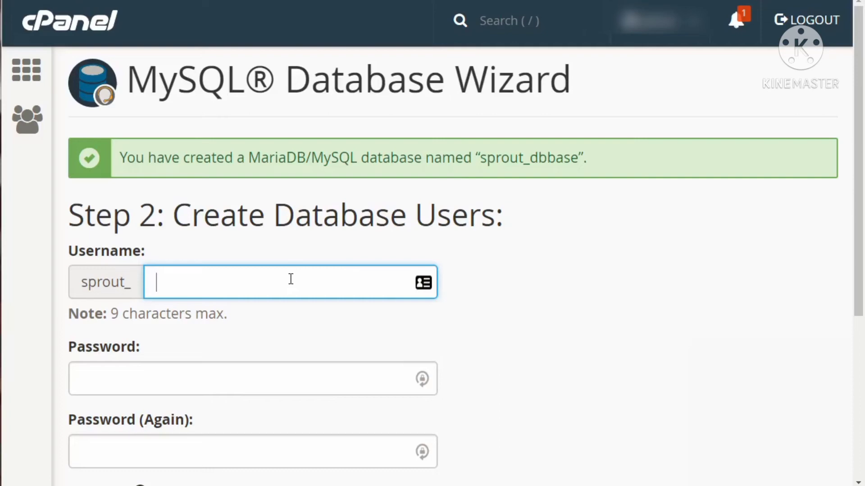
- Enter user1 as the username of the new database user
type("user1")
key("Tab")
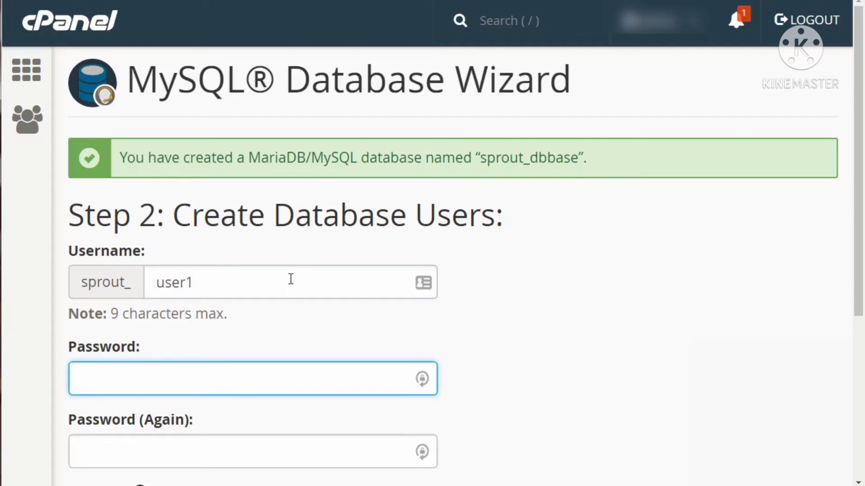
- Generate a random password for the database user, apply it to both password fields and create the user
scroll(291, 279, "down", 3)
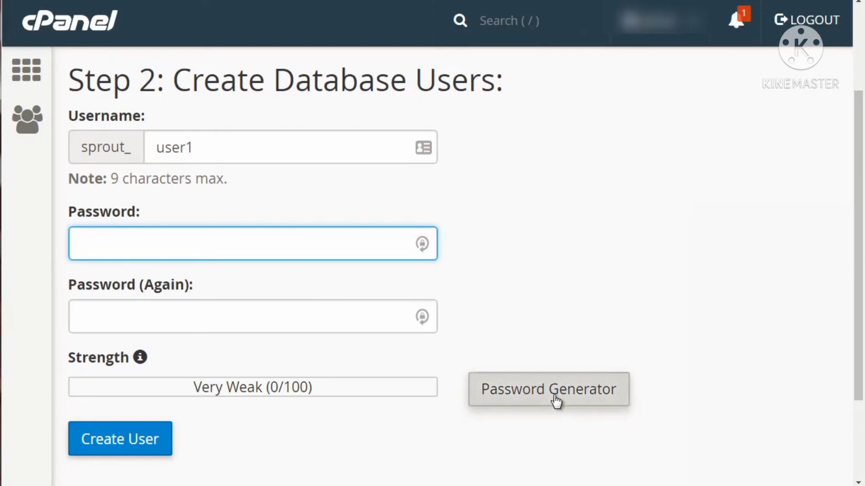
left_click(554, 397)
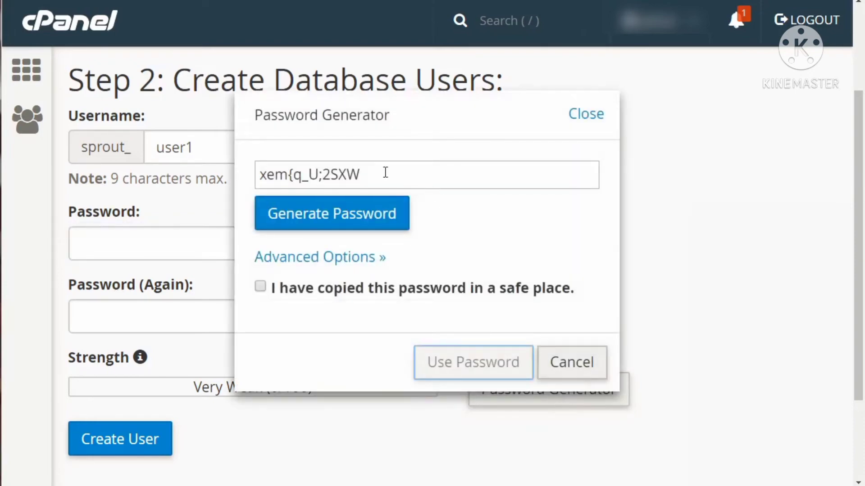
left_click_drag(386, 173, 258, 174)
left_click(326, 225)
left_click(327, 226)
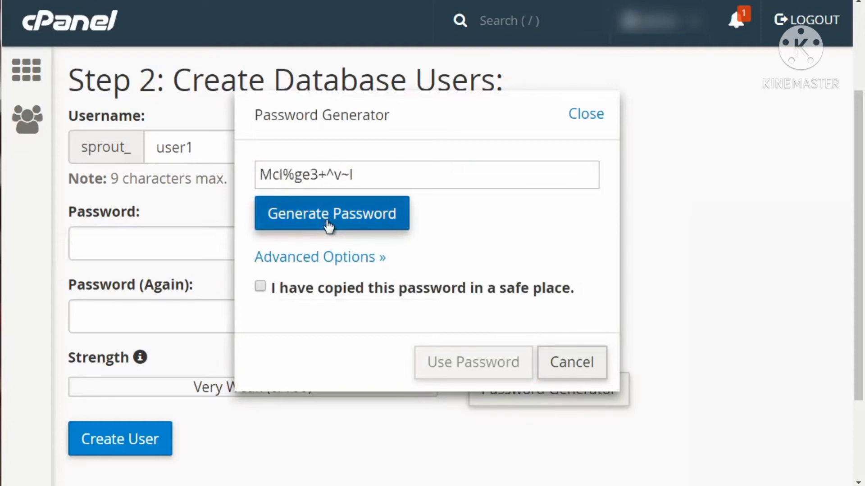
left_click(328, 226)
left_click(328, 226)
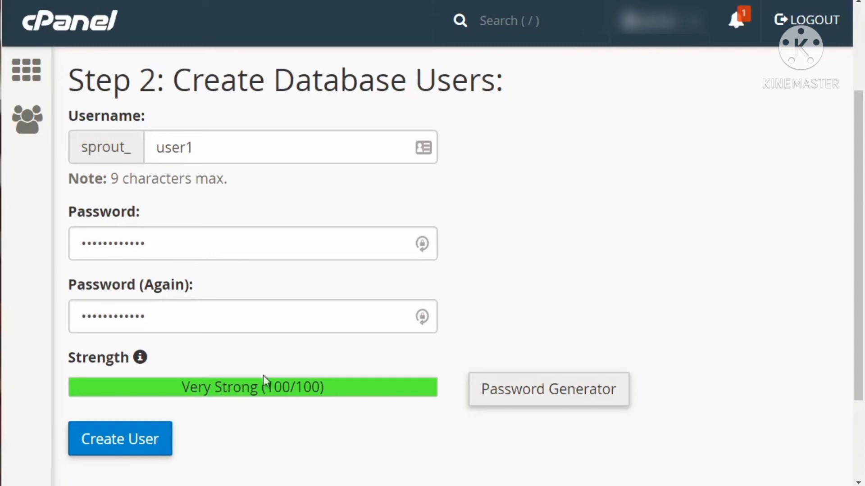
scroll(344, 344, "down", 3)
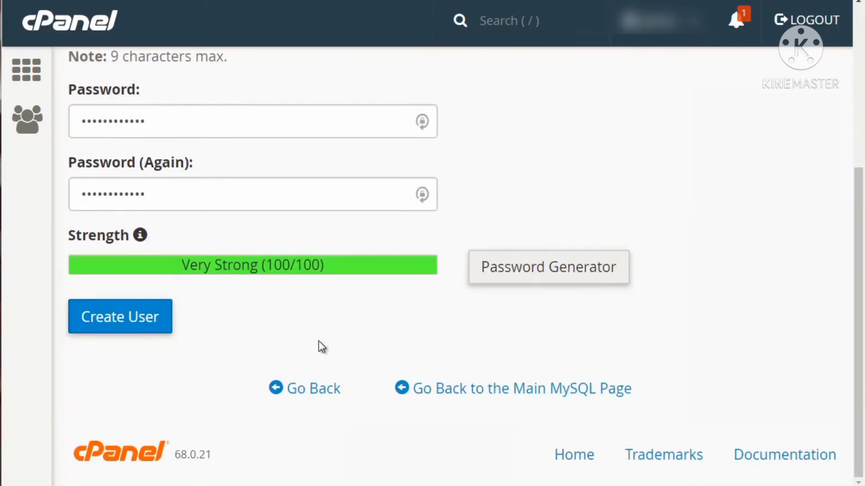
left_click(151, 322)
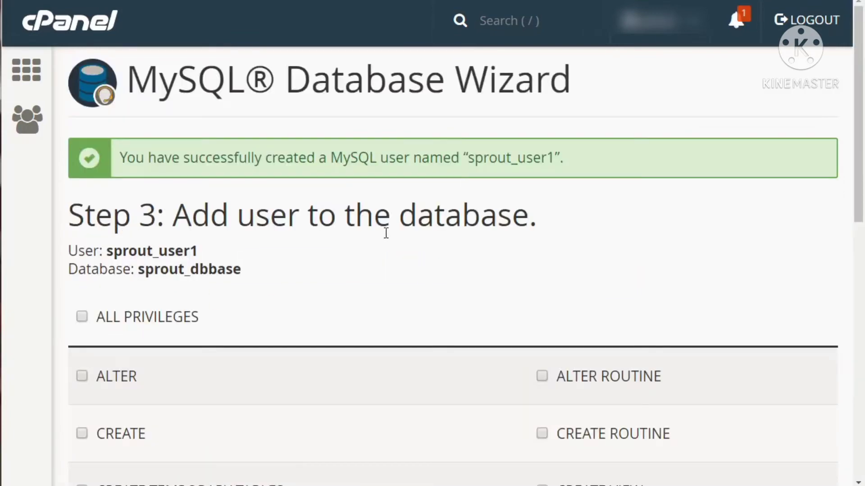
- Grant the user sprout_user1 all privileges on the database sprout_dbbase and complete the wizard
scroll(383, 241, "down", 3)
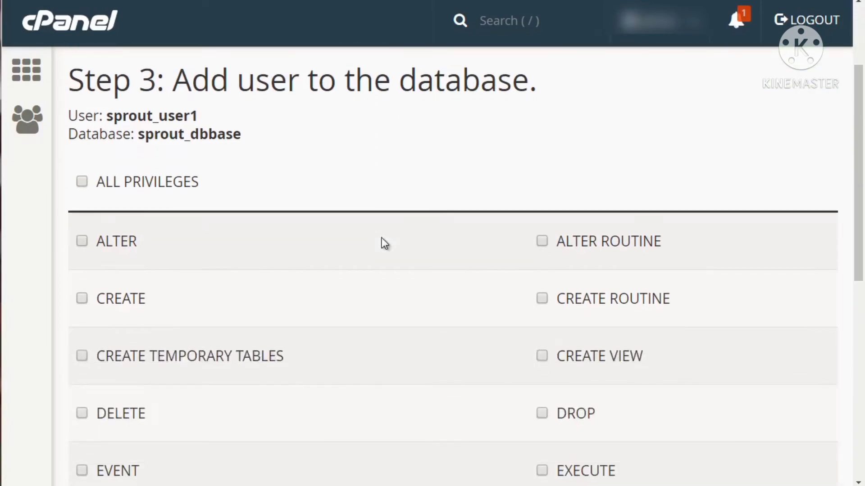
scroll(384, 243, "down", 2)
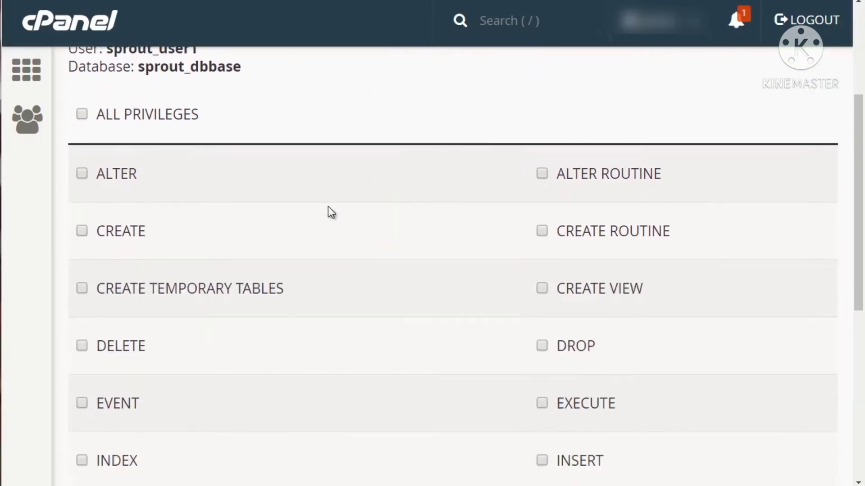
left_click(82, 114)
scroll(390, 306, "down", 6)
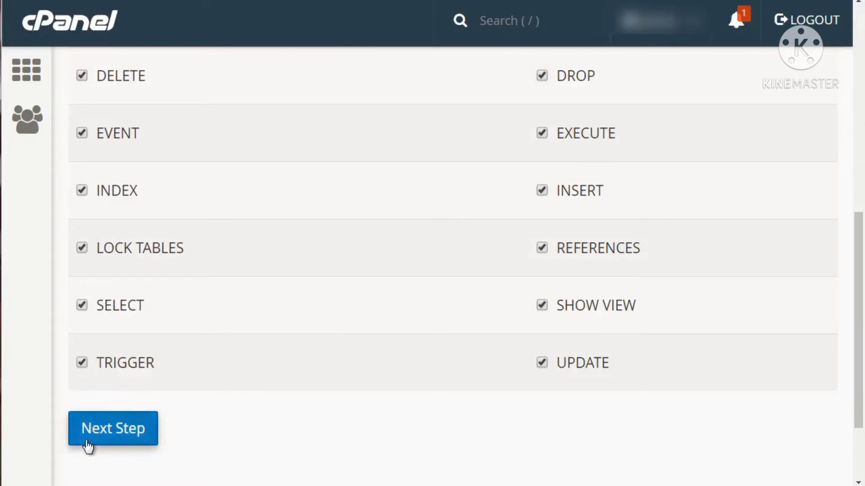
left_click(89, 443)
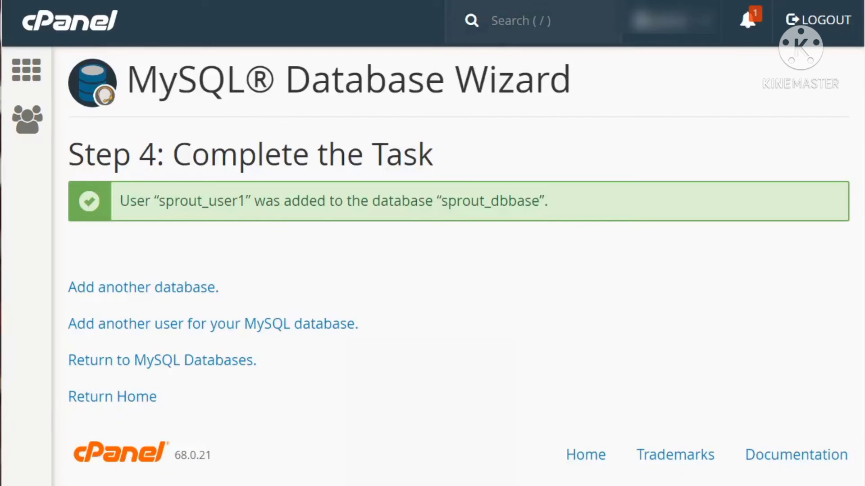
- Open a blank Notepad document, place it below the wizard's completion message and return to the cPanel page
left_click(0, 485)
left_click(5, 110)
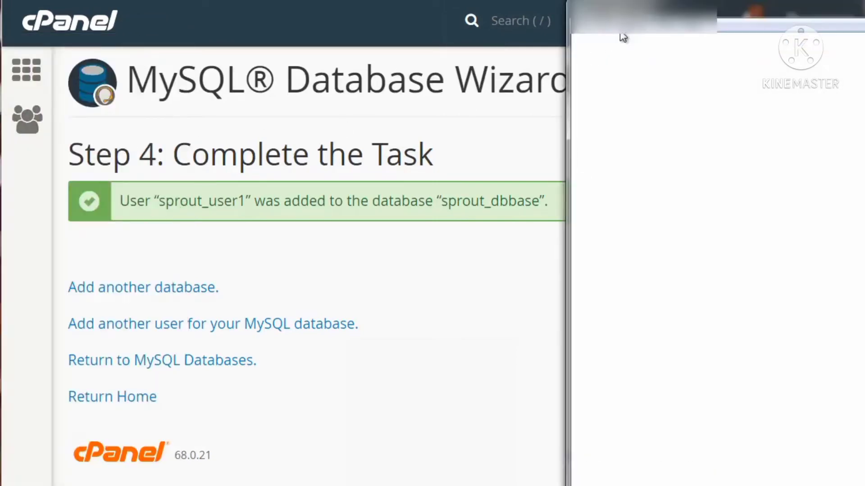
left_click_drag(656, 12, 344, 283)
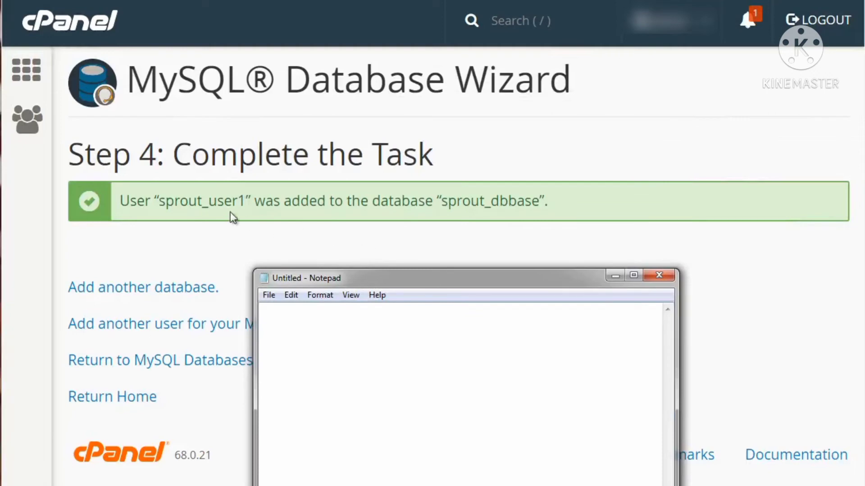
left_click(212, 202)
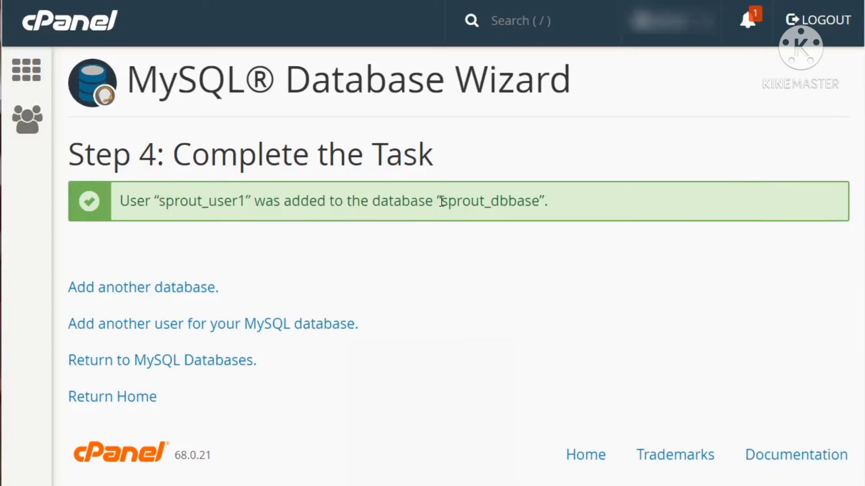
- Copy the database name from the completion message and record it in Notepad as "db = sprout_dbbase"
left_click_drag(442, 201, 540, 201)
key("ctrl+c")
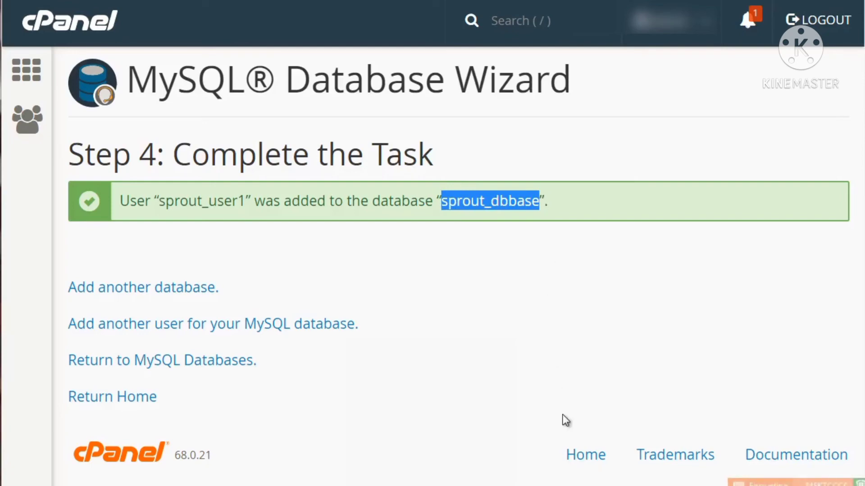
left_click(573, 485)
type("db")
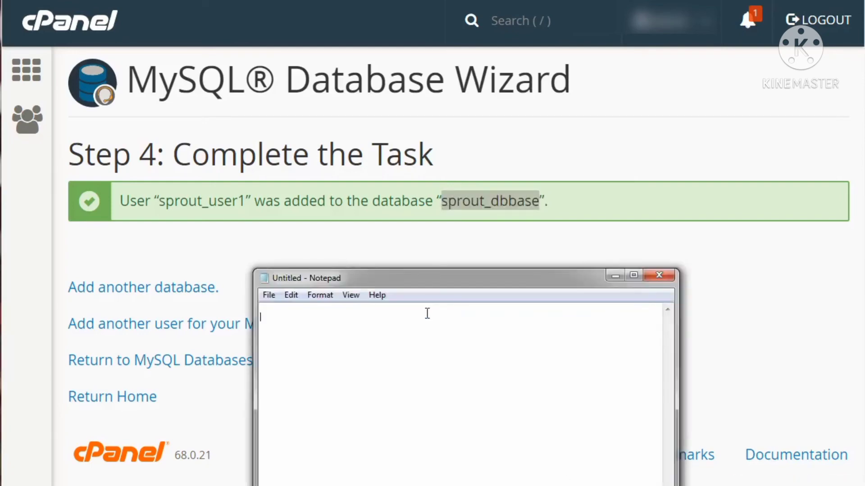
type("=")
key("BackSpace")
type("=")
key("ctrl+v")
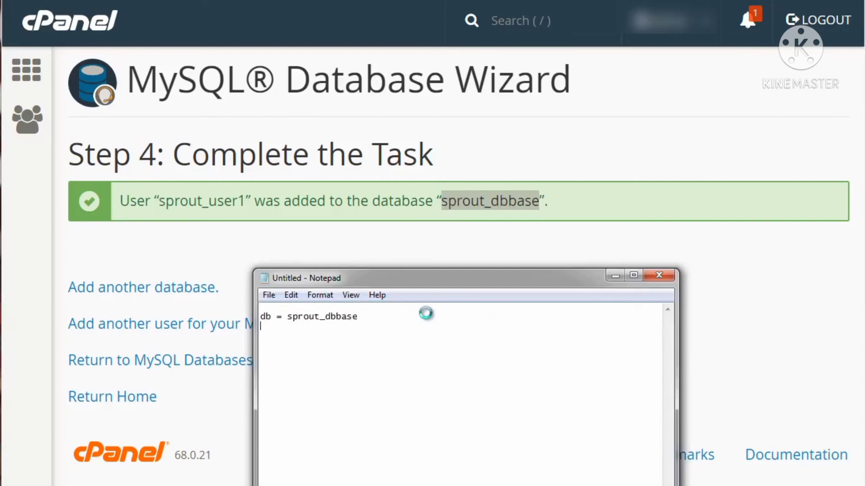
- Copy the database username into Notepad on a new line as "user = sprout_user1", then return to cPanel
left_click_drag(247, 205, 160, 203)
key("ctrl+c")
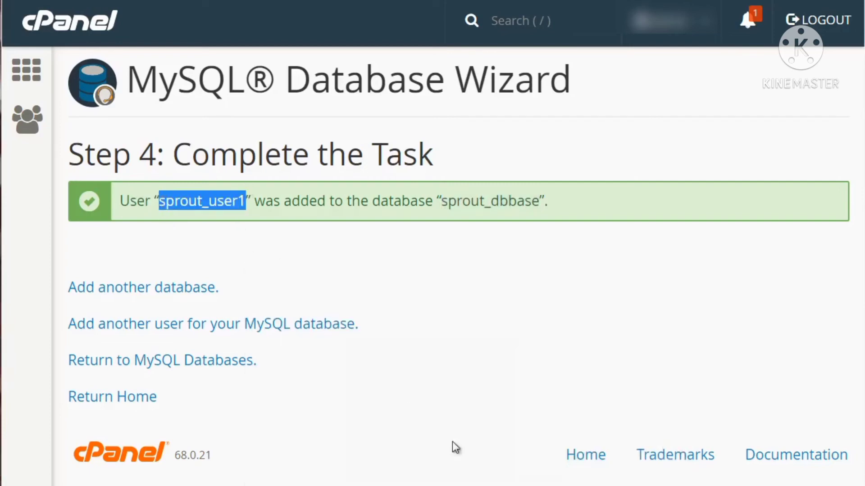
left_click(450, 485)
key("Return")
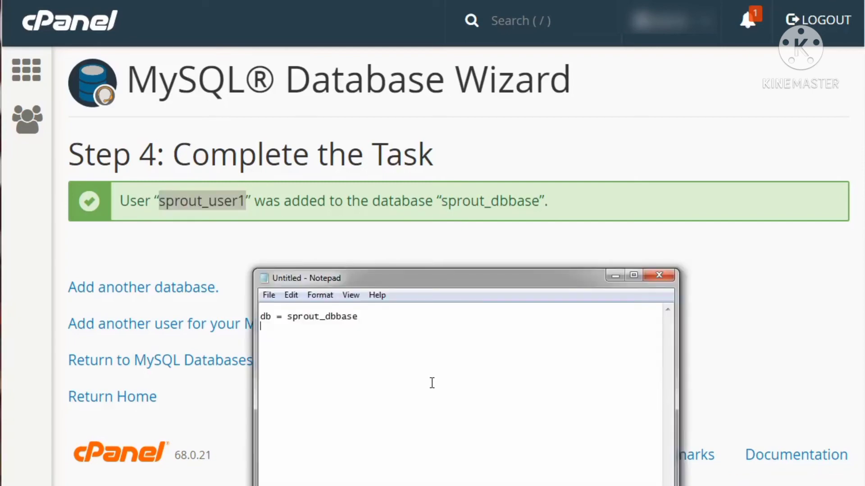
type("user =")
key("ctrl+v")
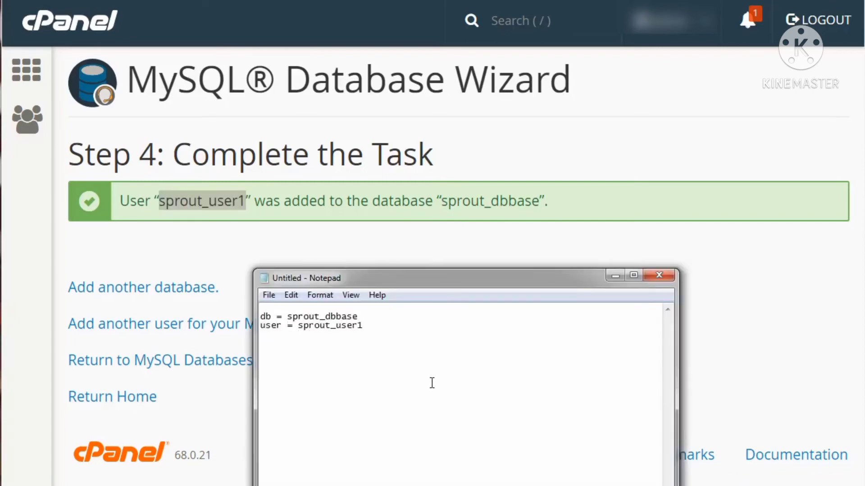
left_click(506, 224)
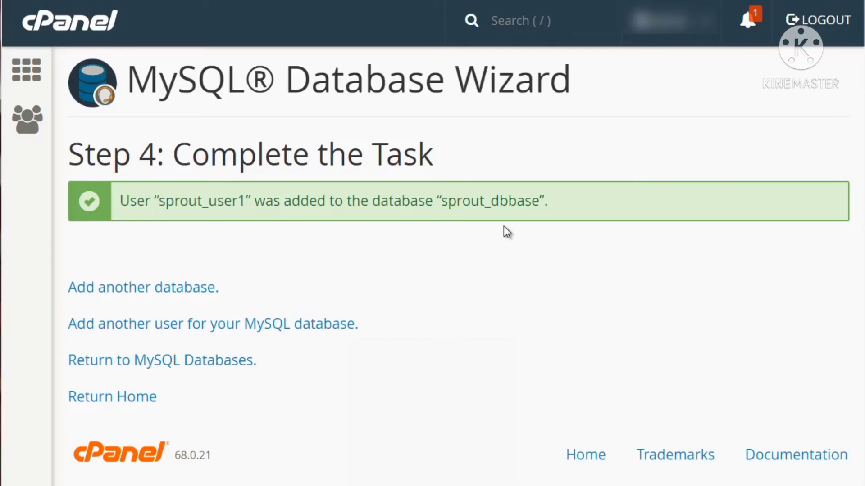
- Return to the MySQL Databases page and review the current databases and their privileged users
left_click(153, 367)
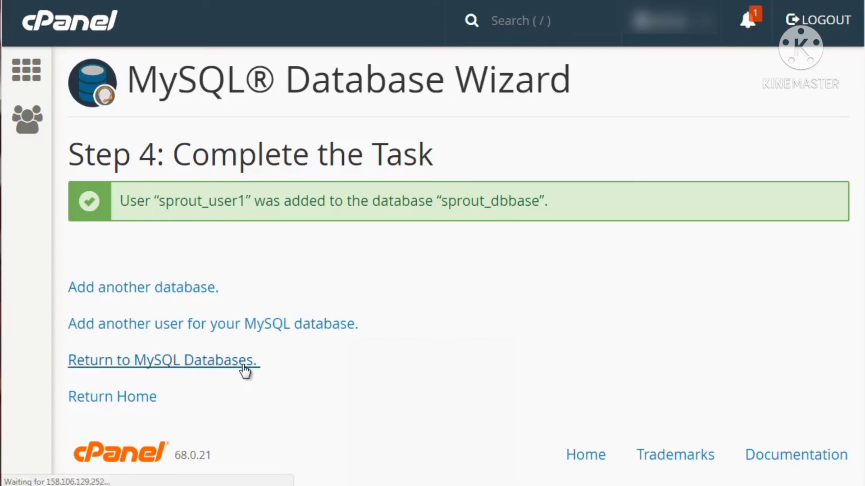
scroll(751, 234, "down", 5)
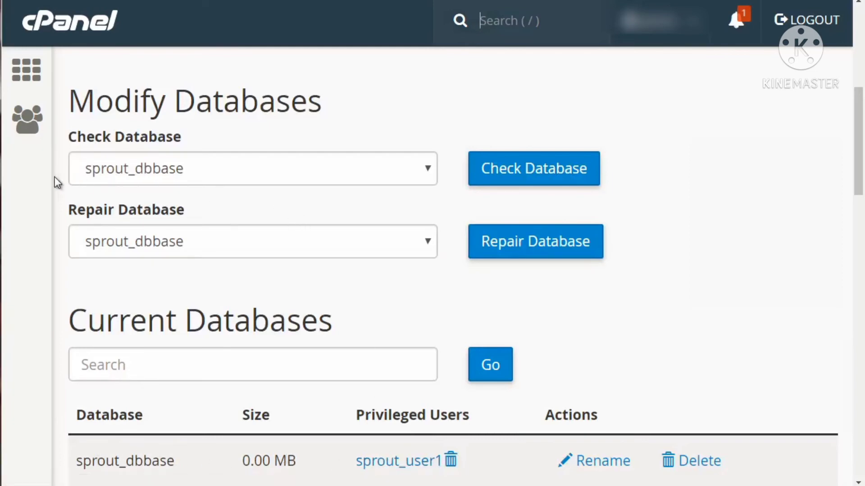
scroll(53, 176, "up", 3)
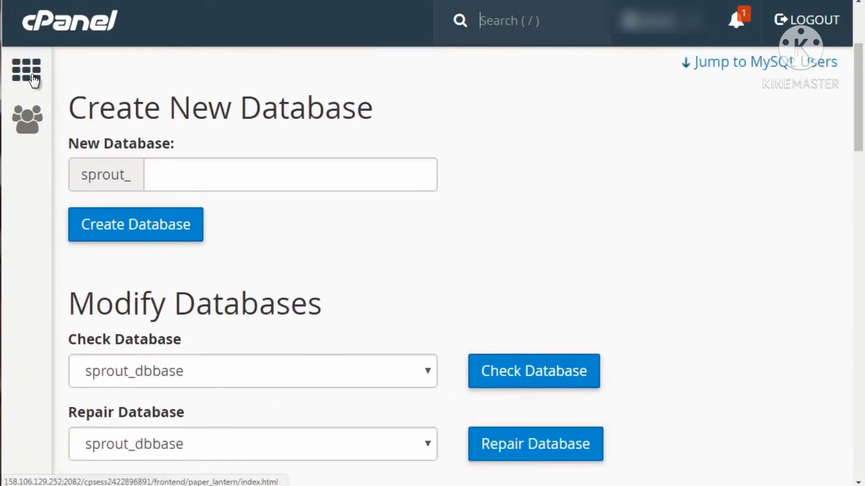
- Go back to the cPanel home page, launch phpMyAdmin and open the sprout_dbbase database
left_click(56, 27)
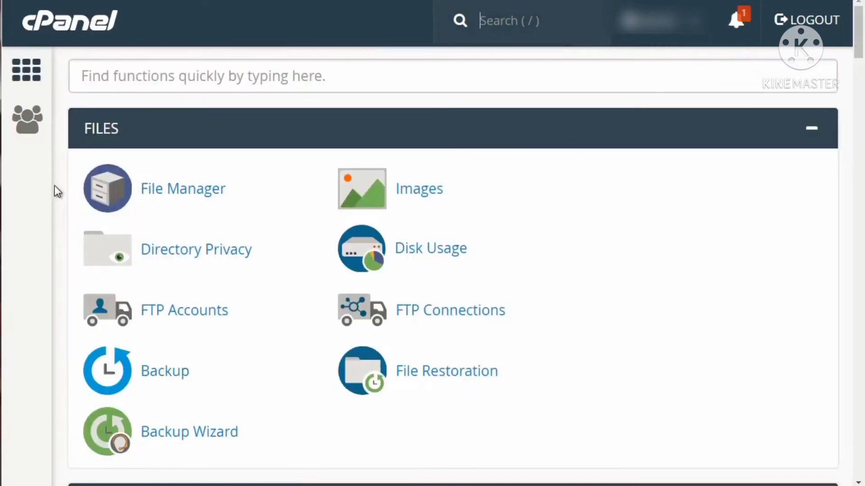
scroll(53, 187, "down", 8)
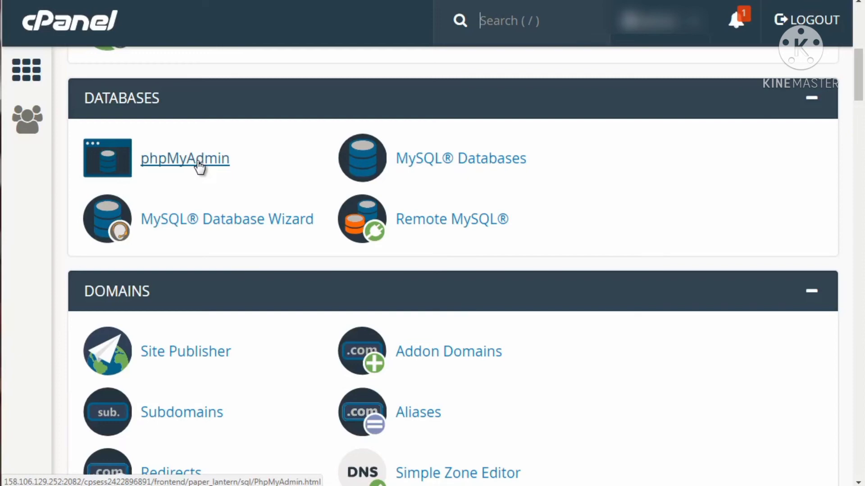
left_click(198, 162)
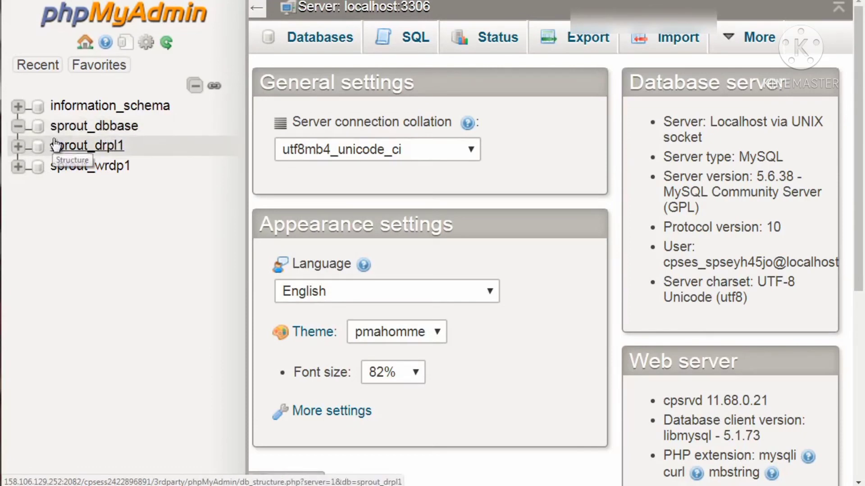
left_click(75, 133)
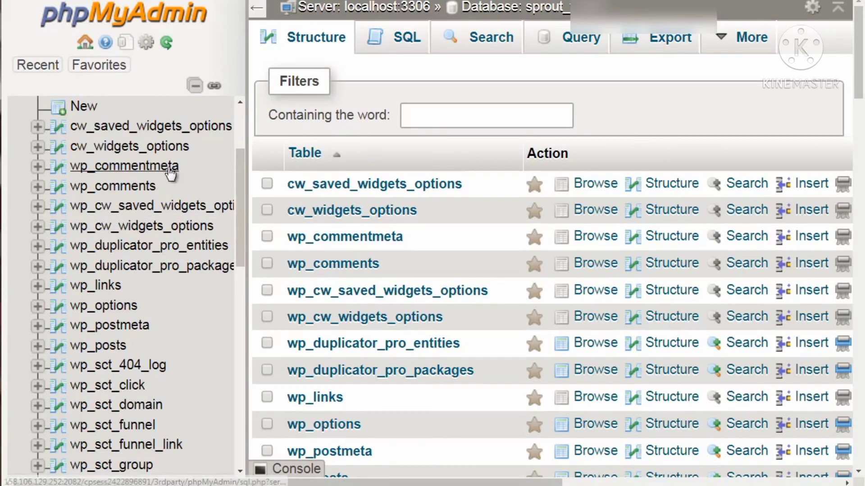
- Look through the tables of the sprout_wrdp1 database and browse the contents of the wp_comments table
scroll(169, 166, "down", 3)
scroll(168, 166, "up", 5)
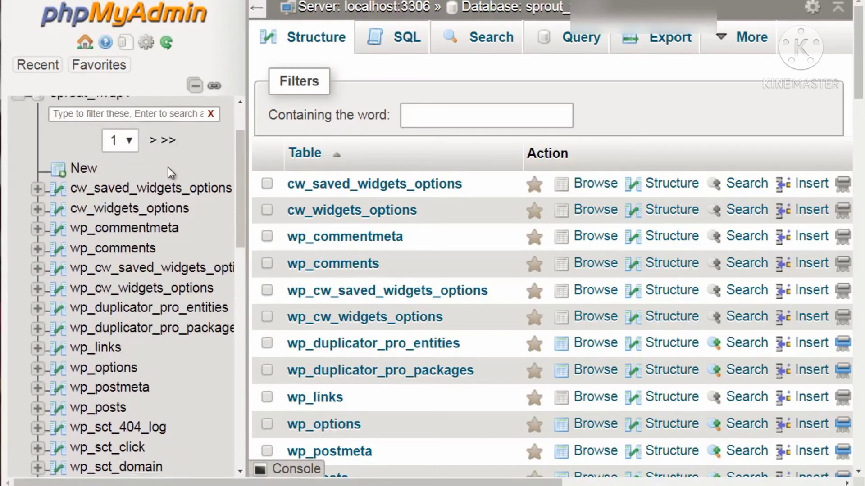
scroll(117, 164, "down", 2)
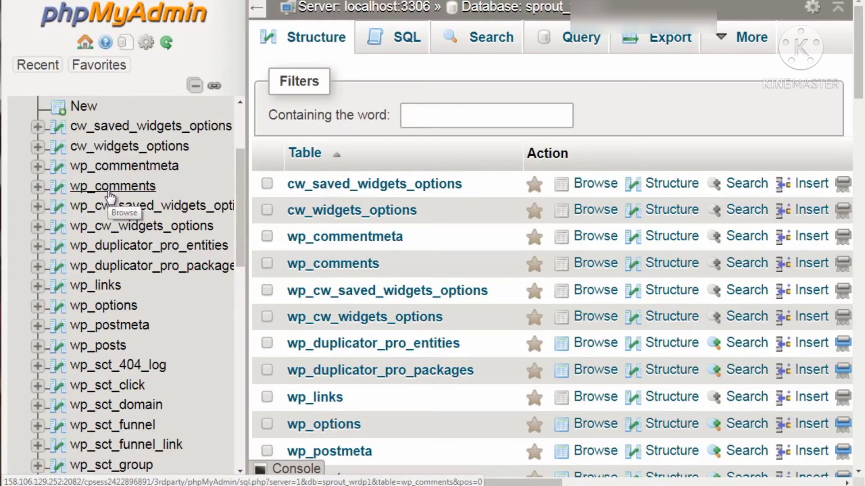
scroll(111, 196, "down", 3)
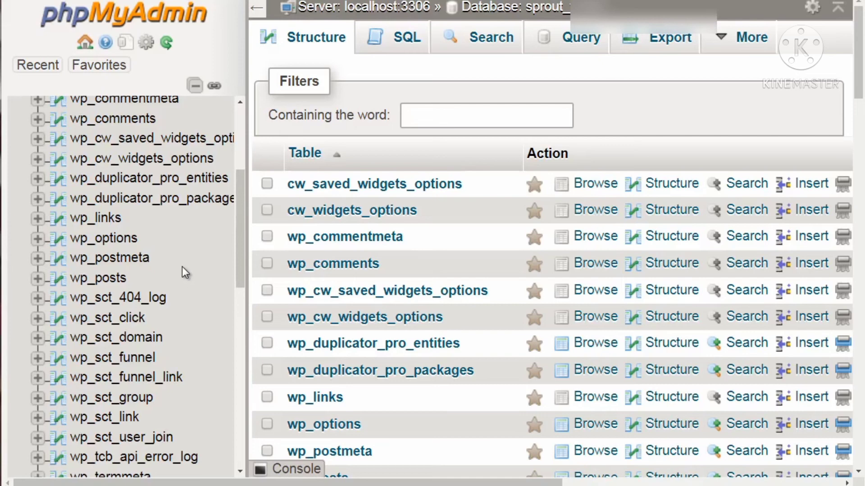
left_click(112, 119)
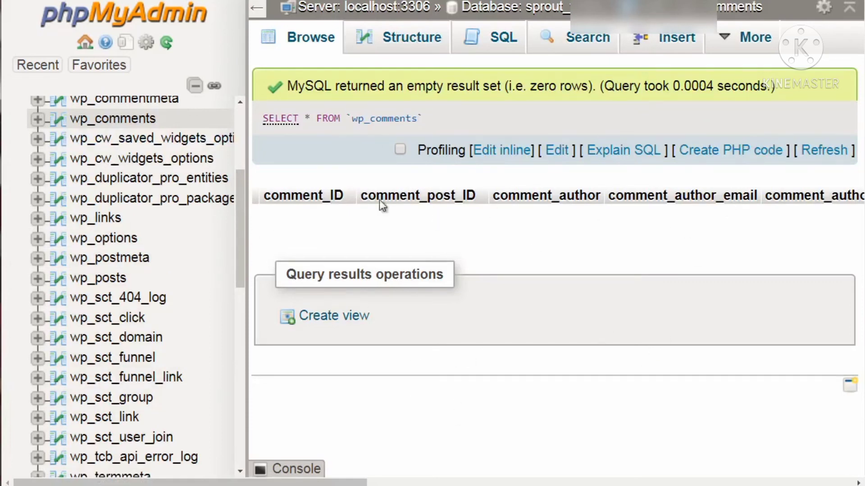
- Examine the rest of the database's table list, down to the wp_users and wp_wfBlocks tables
scroll(139, 186, "up", 3)
scroll(138, 186, "down", 3)
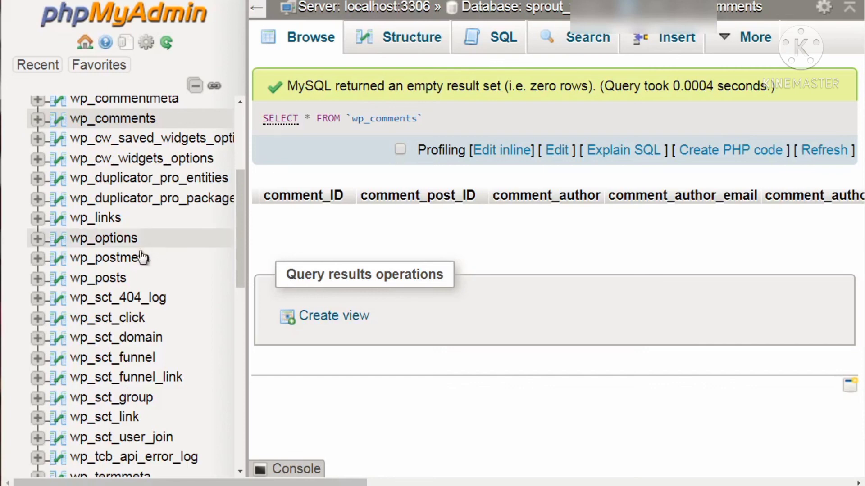
scroll(137, 258, "up", 5)
scroll(132, 261, "down", 10)
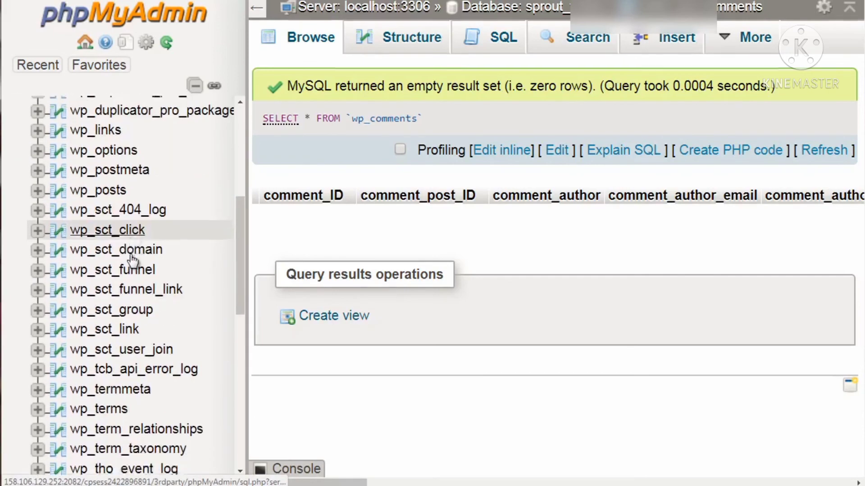
scroll(131, 257, "down", 5)
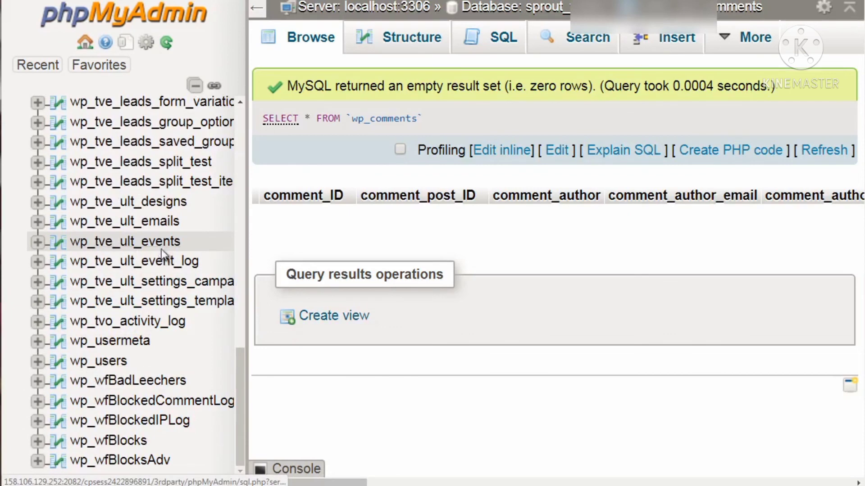
scroll(163, 255, "up", 3)
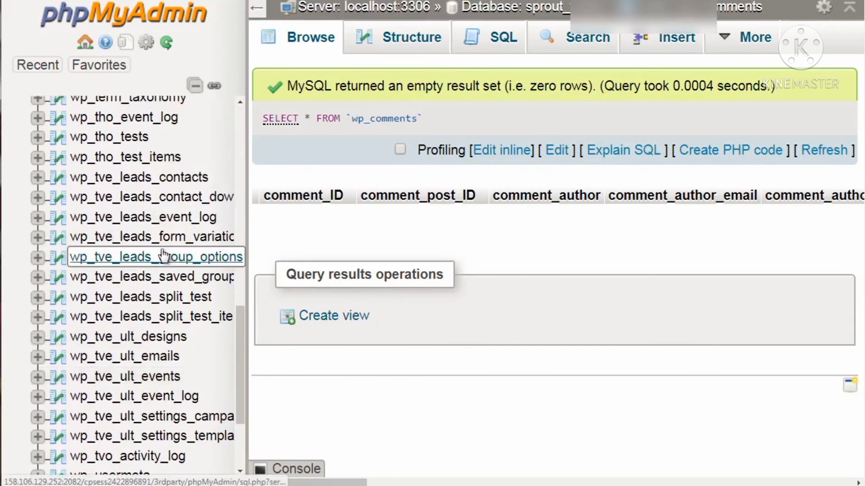